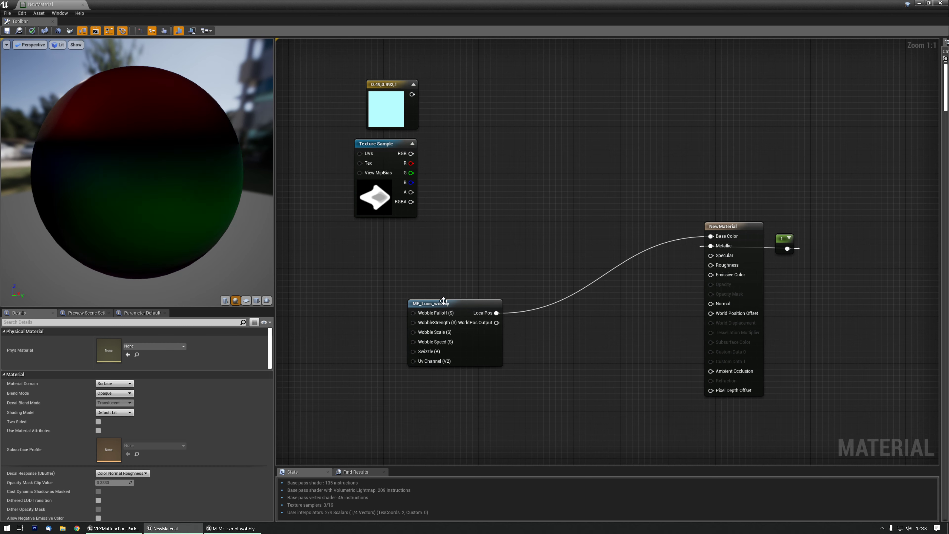
Step: Connect the wobbly function's WorldPos Output to Base Color and inspect the preview sphere
{"action": "left_click_drag", "start_coordinate": [706, 245], "coordinate": [710, 236]}
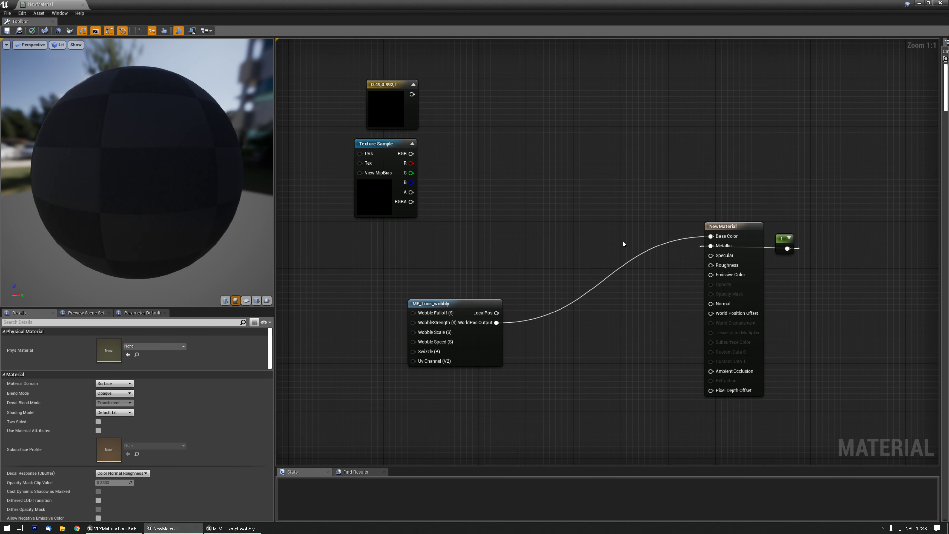
{"action": "left_click_drag", "start_coordinate": [160, 222], "coordinate": [234, 244]}
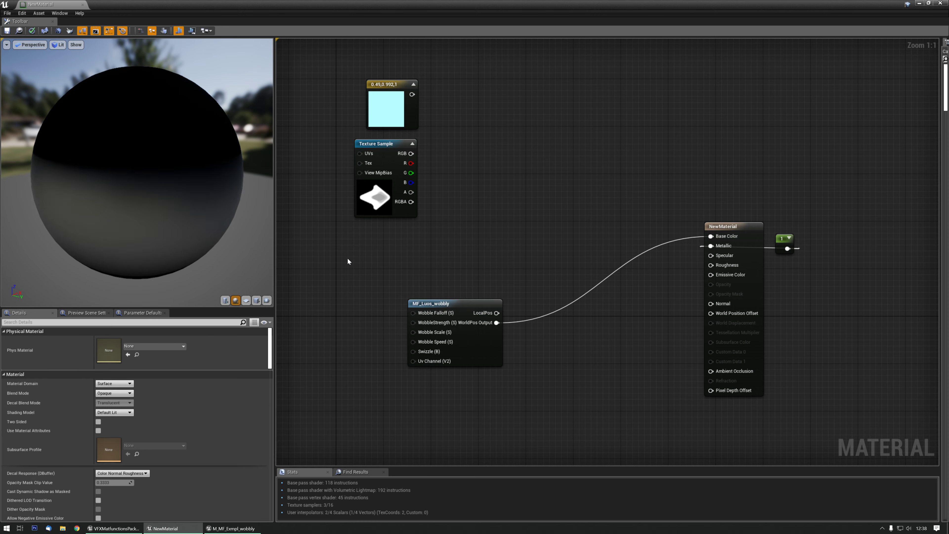
Step: Add a constant node with a value of 1 and connect it to the wobbly function's Wobble Falloff input
{"action": "right_click_drag", "start_coordinate": [357, 299], "coordinate": [451, 266]}
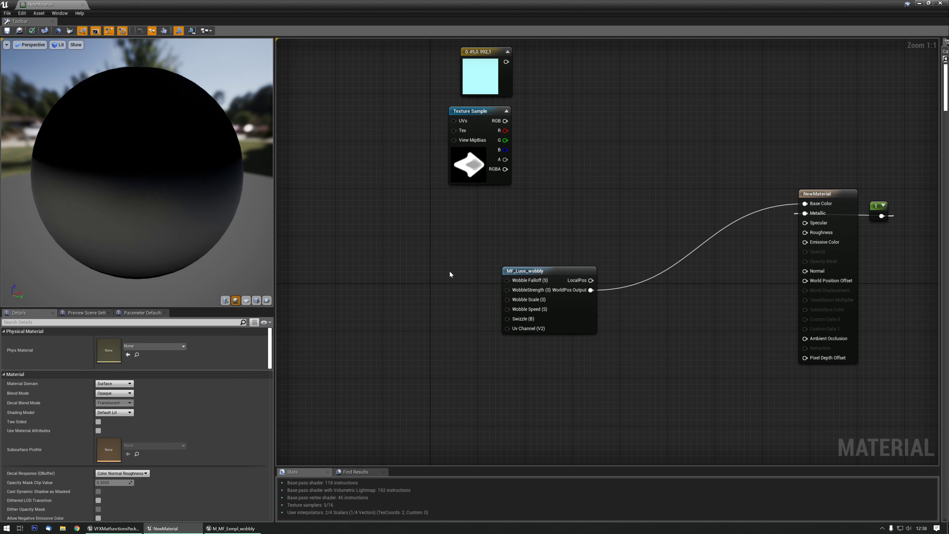
{"action": "left_click", "coordinate": [448, 268]}
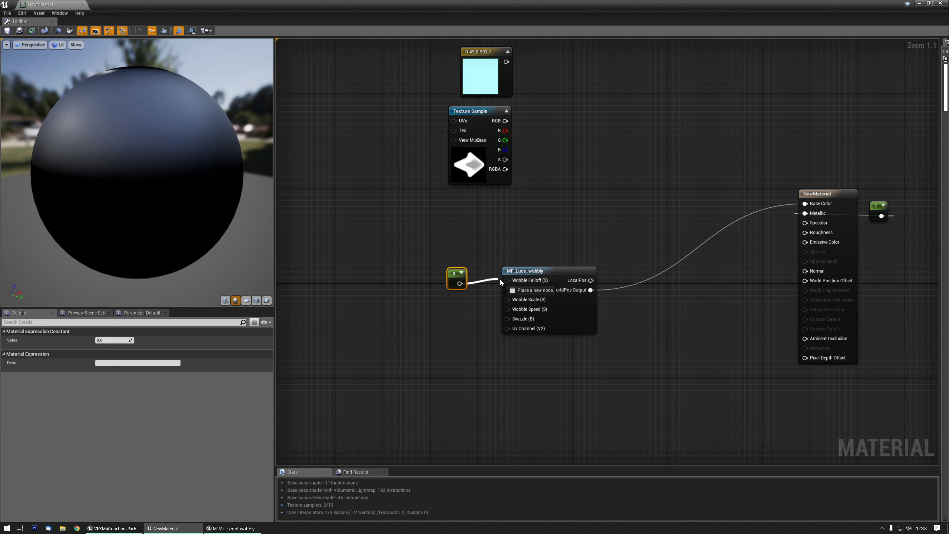
{"action": "left_click_drag", "start_coordinate": [448, 272], "coordinate": [443, 271]}
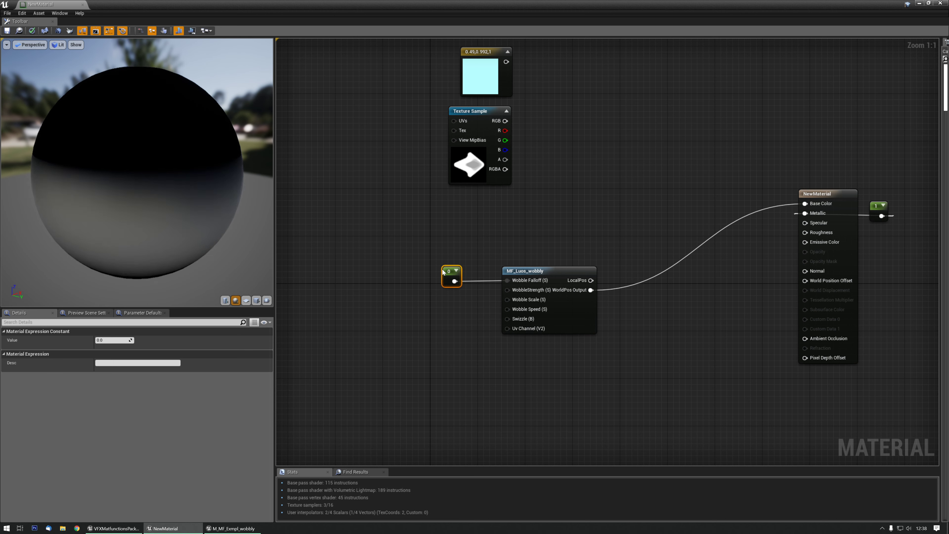
{"action": "left_click", "coordinate": [104, 340]}
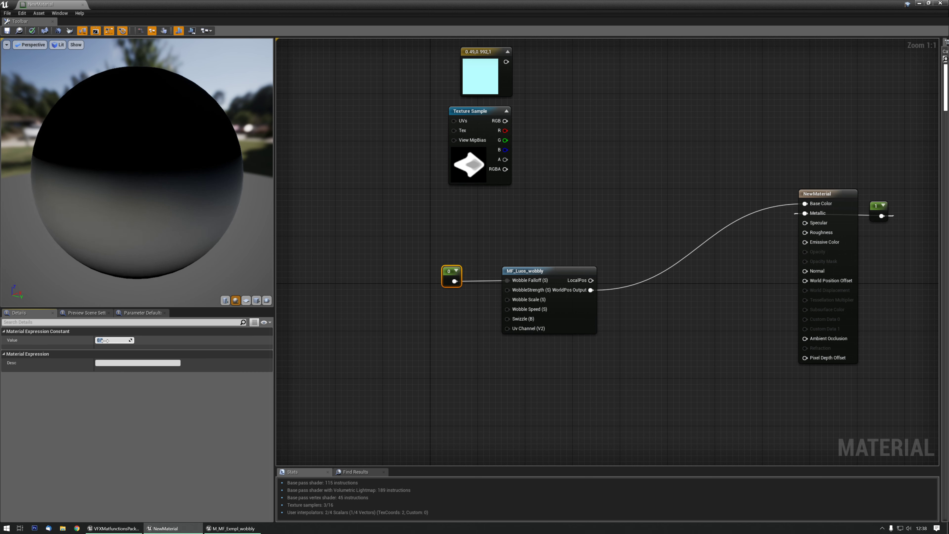
{"action": "type", "text": "1"}
{"action": "key", "text": "Return"}
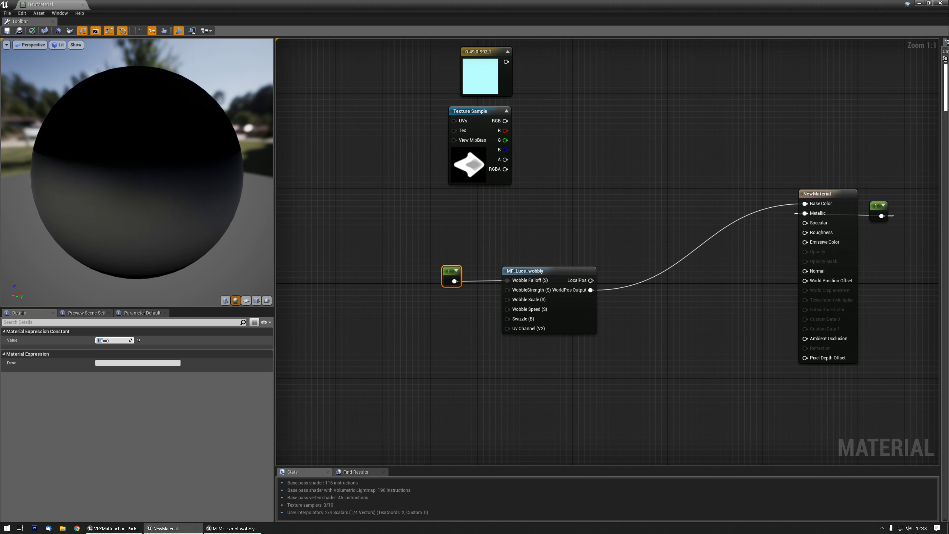
Step: Try values of 100 and -100 on the Wobble Falloff constant, and delete that constant
{"action": "type", "text": "100"}
{"action": "key", "text": "Return"}
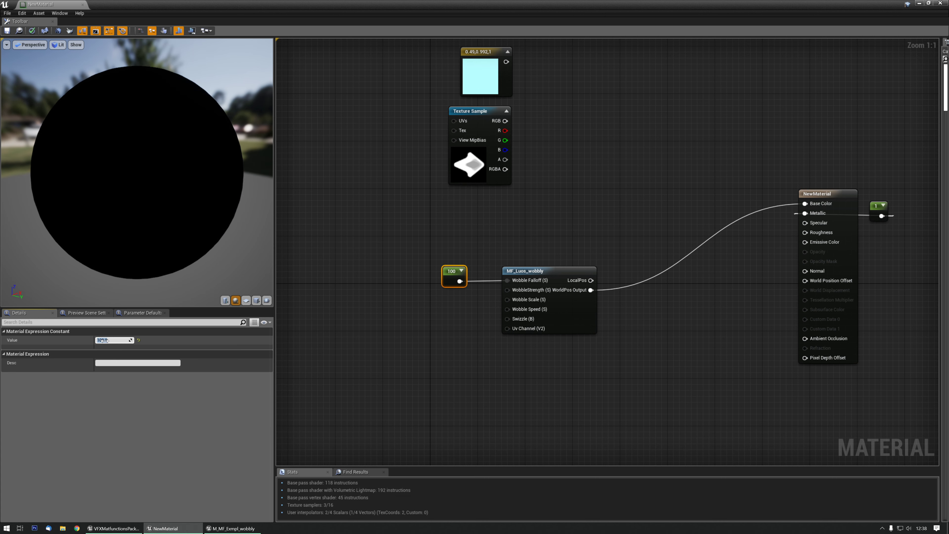
{"action": "left_click_drag", "start_coordinate": [123, 248], "coordinate": [116, 299]}
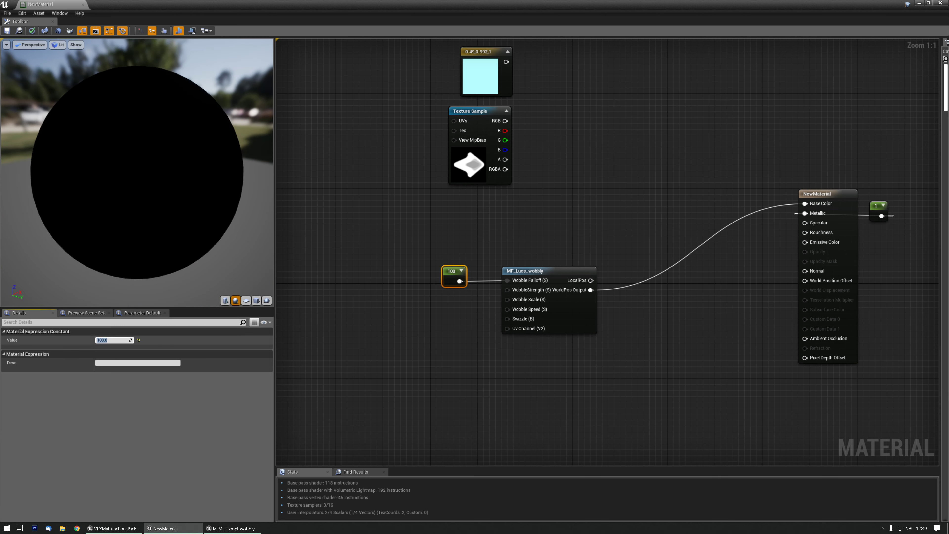
{"action": "key", "text": "Return"}
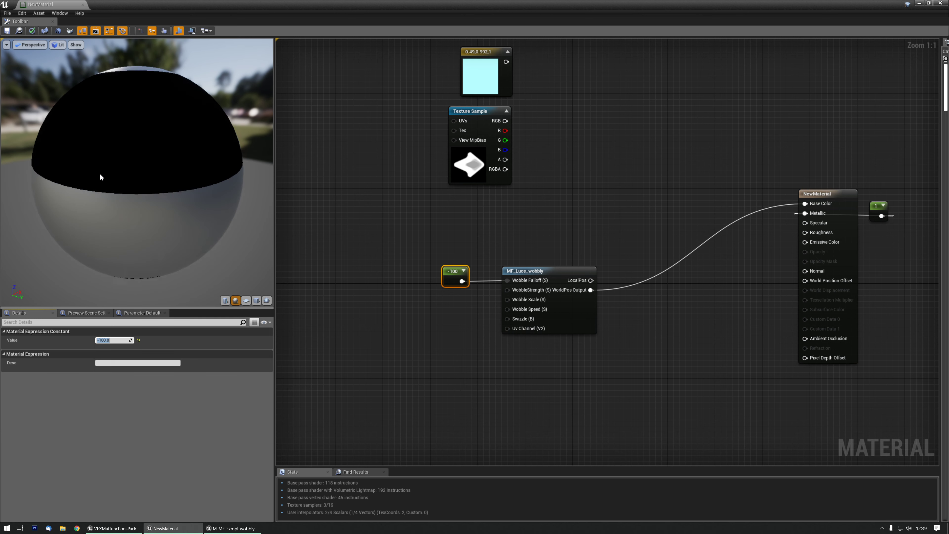
{"action": "left_click", "coordinate": [452, 270]}
{"action": "key", "text": "Delete"}
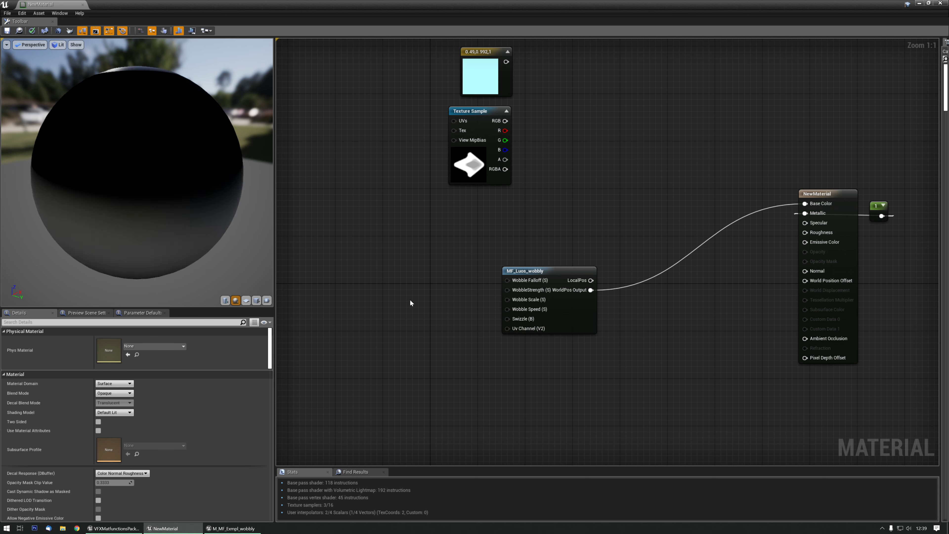
Step: Connect the cyan color constant to Base Color and the wobbly function's LocalPos output to World Position Offset
{"action": "right_click_drag", "start_coordinate": [468, 278], "coordinate": [418, 275]}
{"action": "left_click_drag", "start_coordinate": [458, 60], "coordinate": [693, 160]}
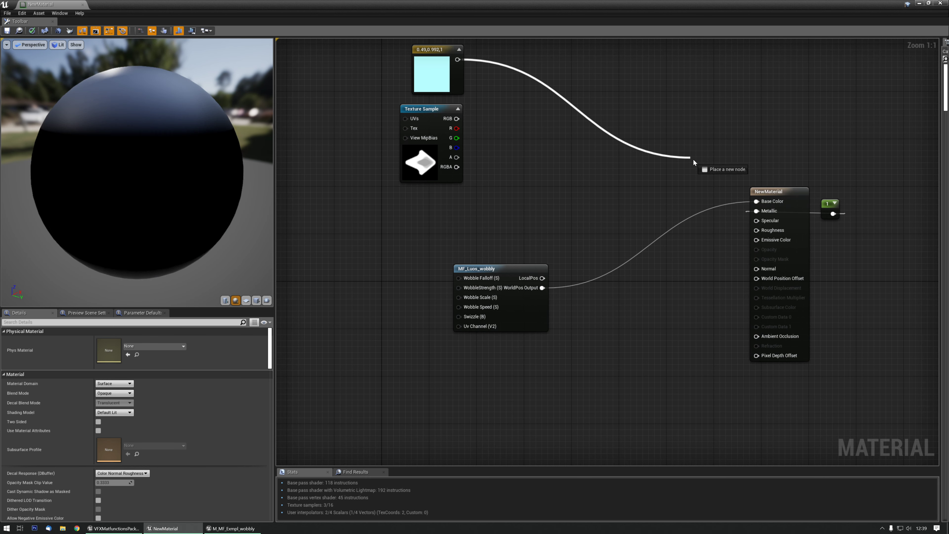
{"action": "left_click_drag", "start_coordinate": [751, 202], "coordinate": [756, 201]}
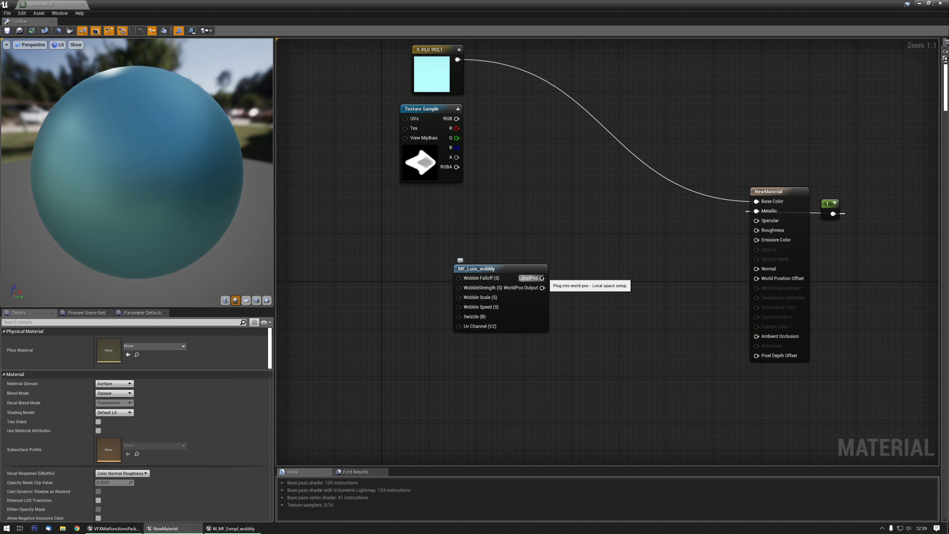
{"action": "left_click_drag", "start_coordinate": [762, 281], "coordinate": [758, 279]}
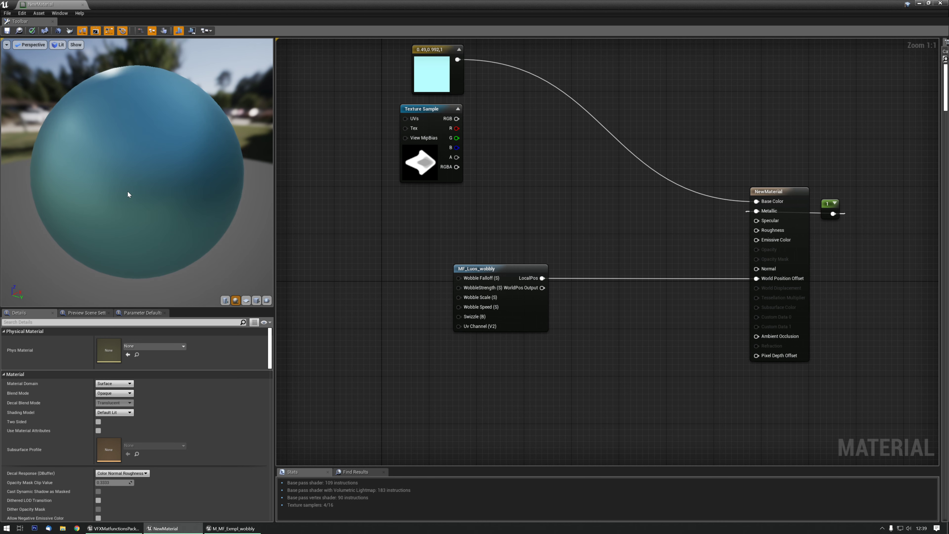
Step: Add a constant node with a value of 30 and connect it to the wobbly function's WobbleStrength input
{"action": "right_click_drag", "start_coordinate": [344, 264], "coordinate": [371, 265]}
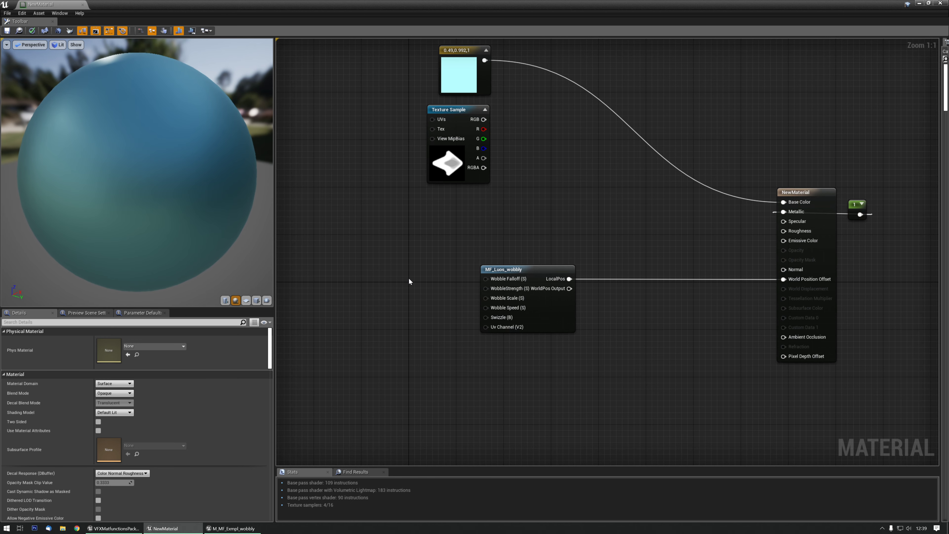
{"action": "mouse_move", "coordinate": [498, 288]}
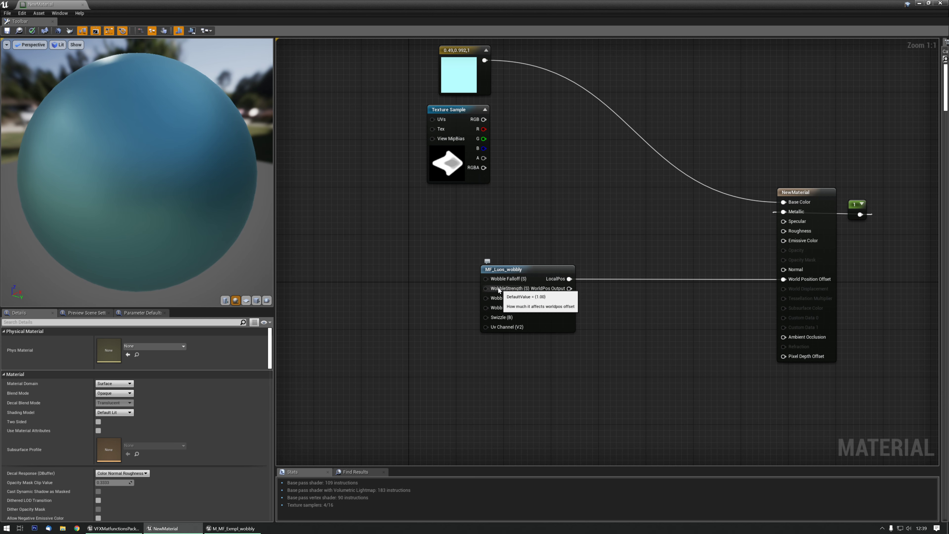
{"action": "left_click", "coordinate": [397, 276]}
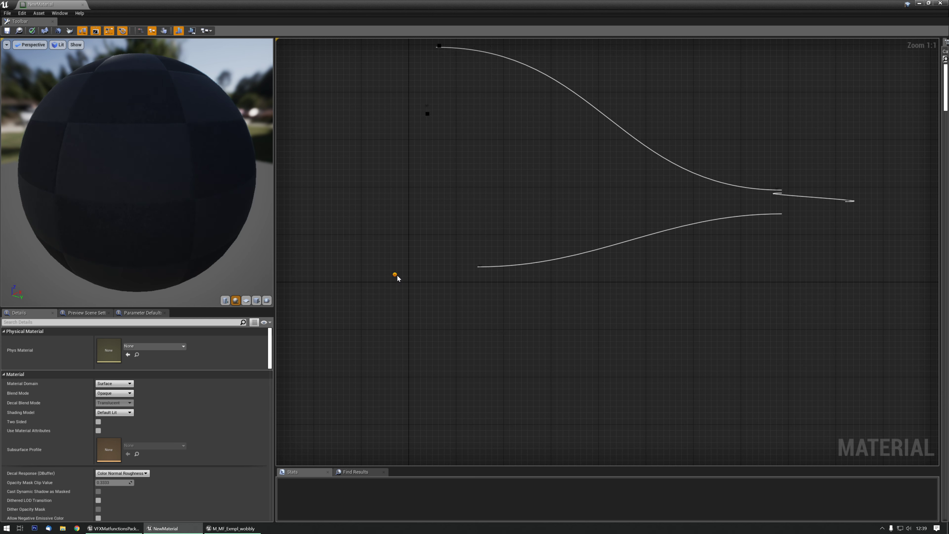
{"action": "left_click_drag", "start_coordinate": [408, 290], "coordinate": [489, 291]}
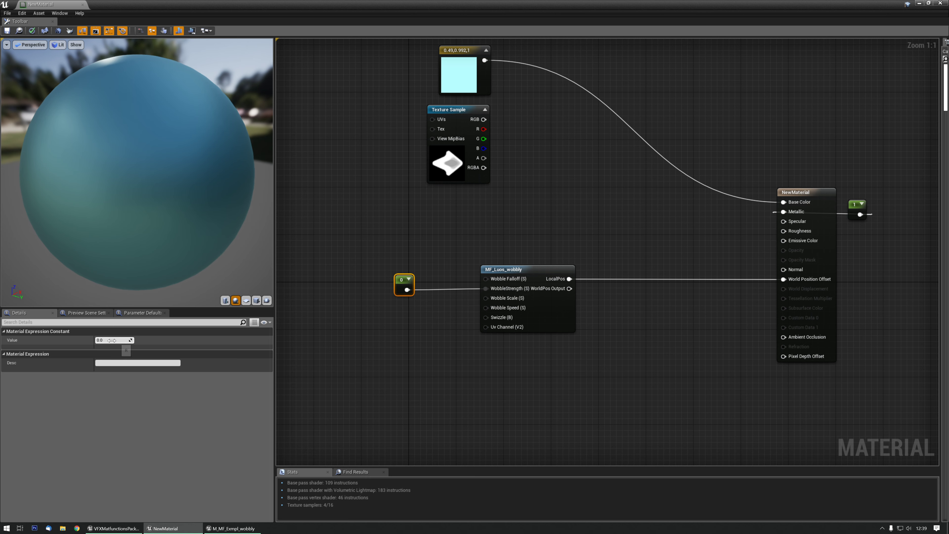
{"action": "type", "text": "30"}
{"action": "key", "text": "Return"}
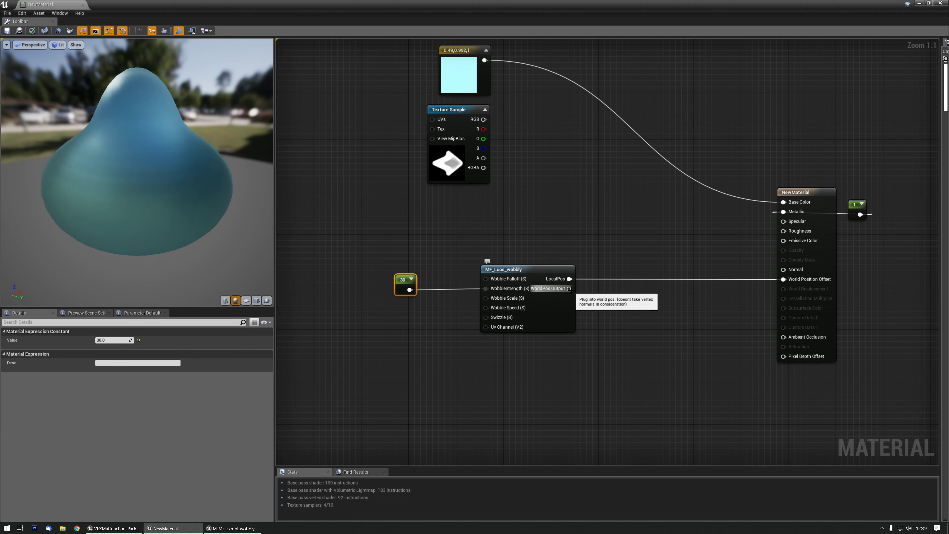
Step: Try WorldPos Output as the World Position Offset source, and reconnect LocalPos in its place
{"action": "left_click_drag", "start_coordinate": [769, 278], "coordinate": [784, 279]}
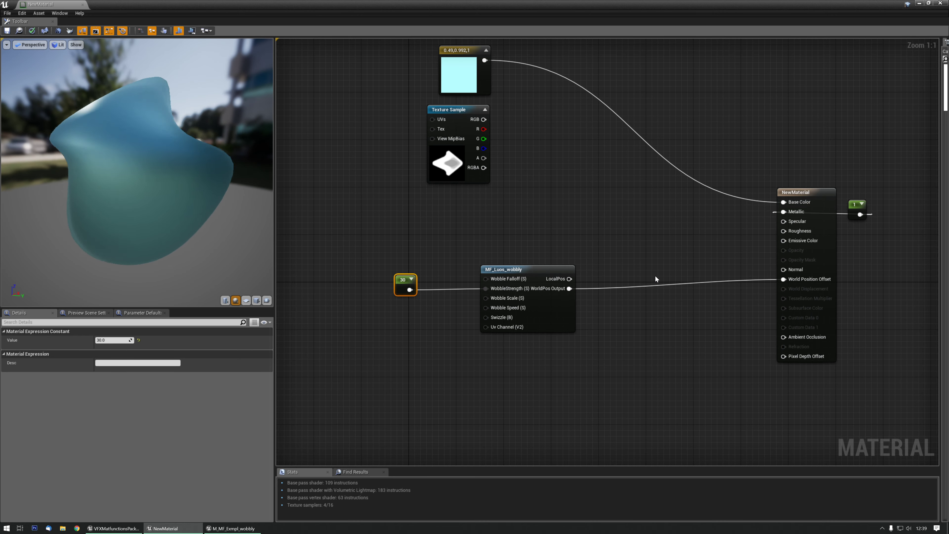
{"action": "left_click_drag", "start_coordinate": [568, 278], "coordinate": [782, 279]}
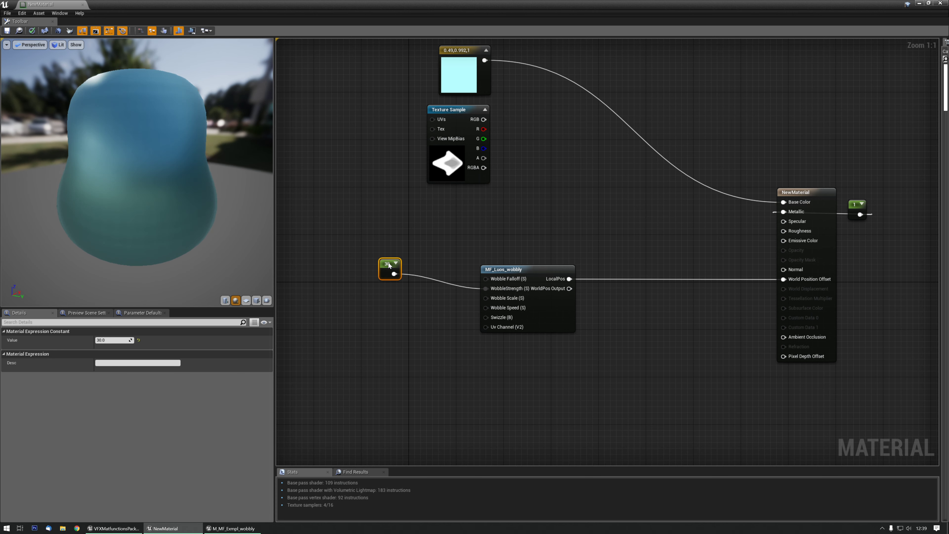
Step: Add a second constant node with a value of 1 and connect it to the Wobble Scale input
{"action": "left_click", "coordinate": [436, 298]}
{"action": "key", "text": "1"}
{"action": "left_click", "coordinate": [387, 291]}
{"action": "left_click_drag", "start_coordinate": [401, 306], "coordinate": [485, 298]}
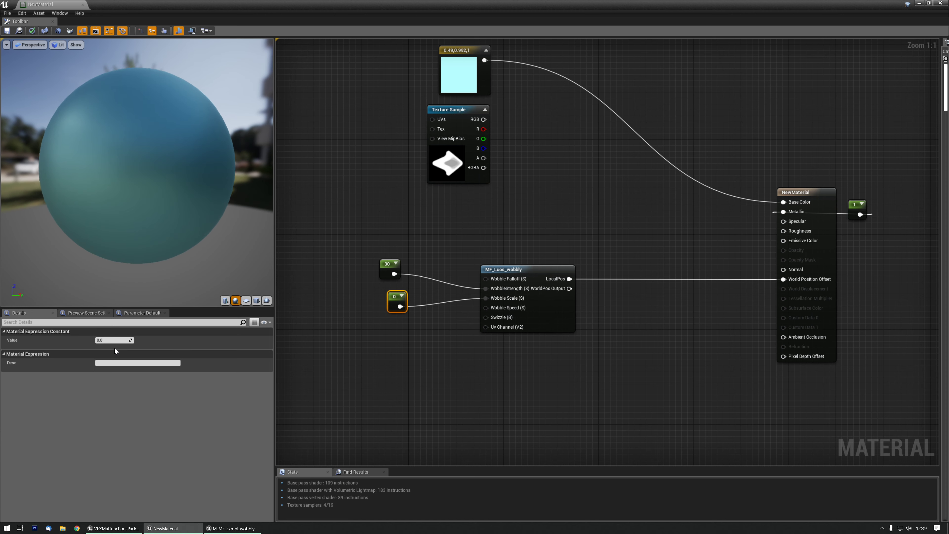
{"action": "left_click", "coordinate": [114, 341]}
{"action": "type", "text": "1"}
{"action": "key", "text": "Return"}
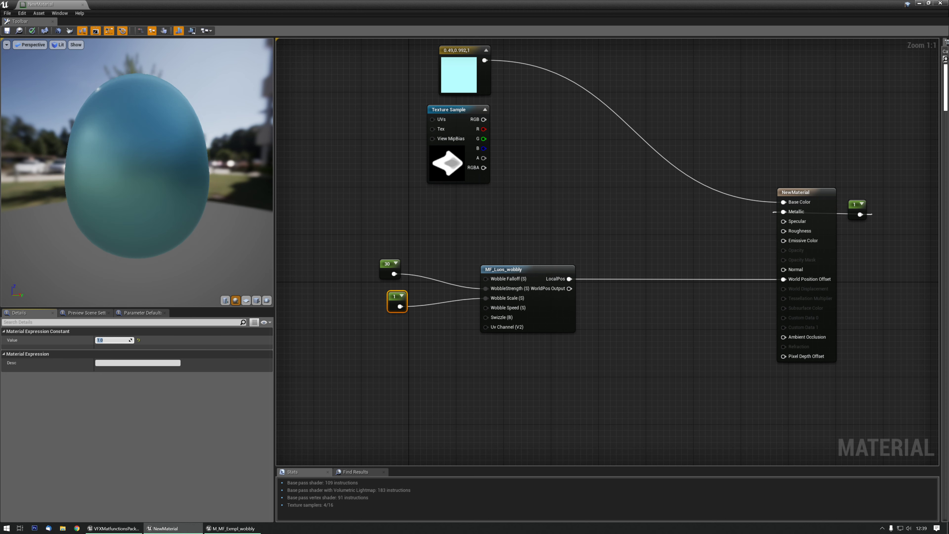
Step: Try values of 2, 3 and 10 on the Wobble Scale constant and inspect the deformed preview
{"action": "type", "text": "2"}
{"action": "key", "text": "Return"}
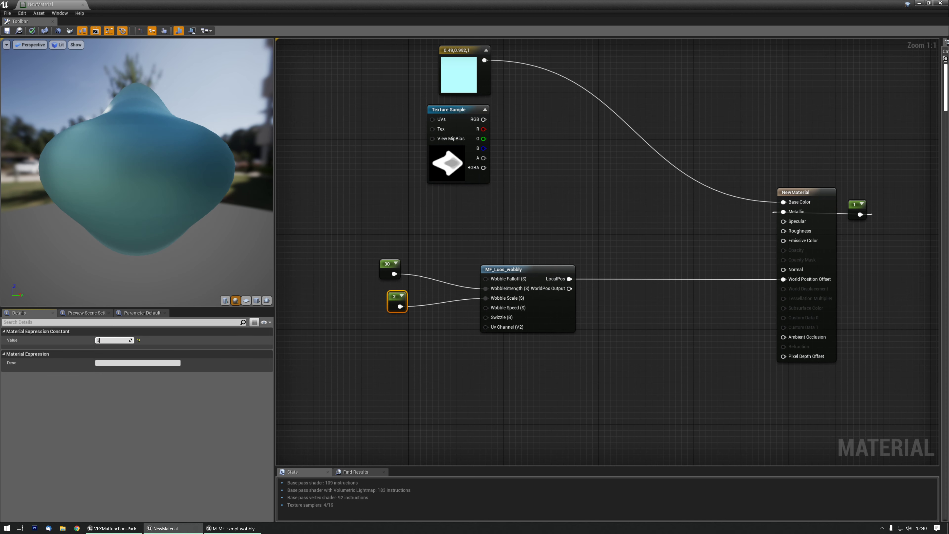
{"action": "type", "text": "3"}
{"action": "key", "text": "Return"}
{"action": "type", "text": "10"}
{"action": "key", "text": "Return"}
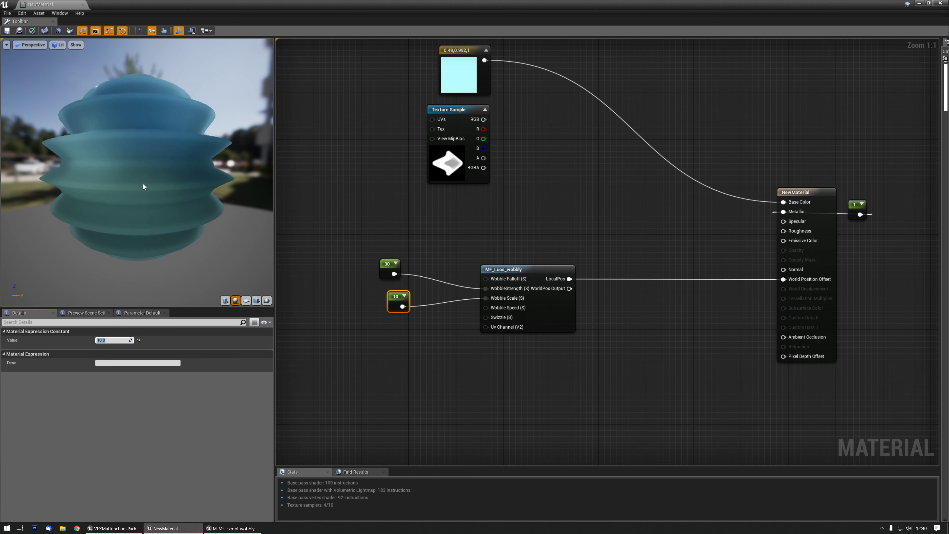
{"action": "left_click_drag", "start_coordinate": [143, 187], "coordinate": [145, 210]}
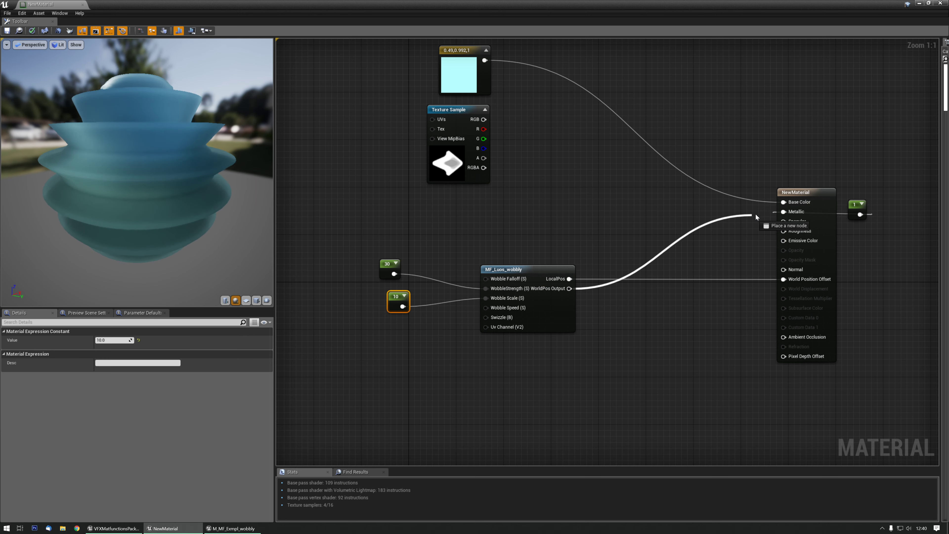
Step: Connect WorldPos Output to Base Color and test Wobble Scale constant values of 1, 2 and 20
{"action": "left_click_drag", "start_coordinate": [786, 202], "coordinate": [786, 202]}
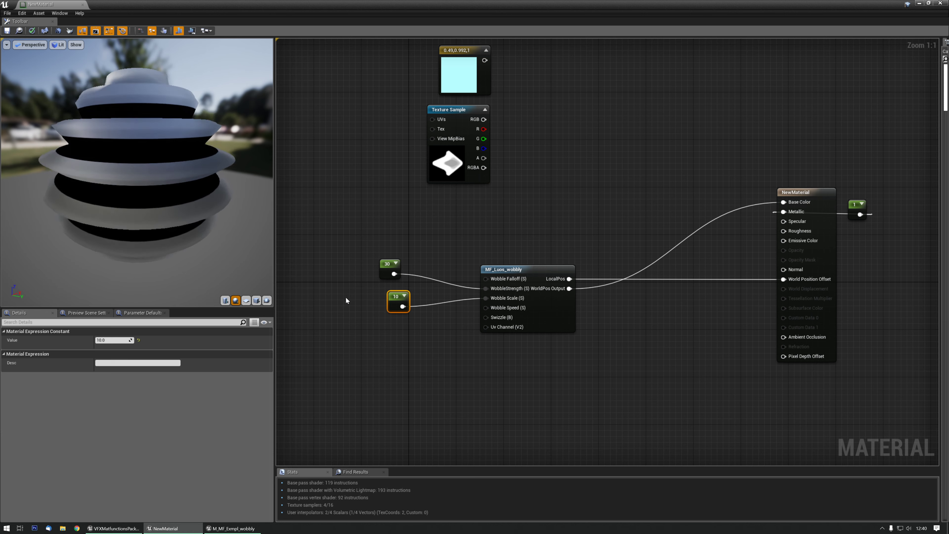
{"action": "left_click", "coordinate": [117, 340]}
{"action": "type", "text": "1"}
{"action": "key", "text": "Return"}
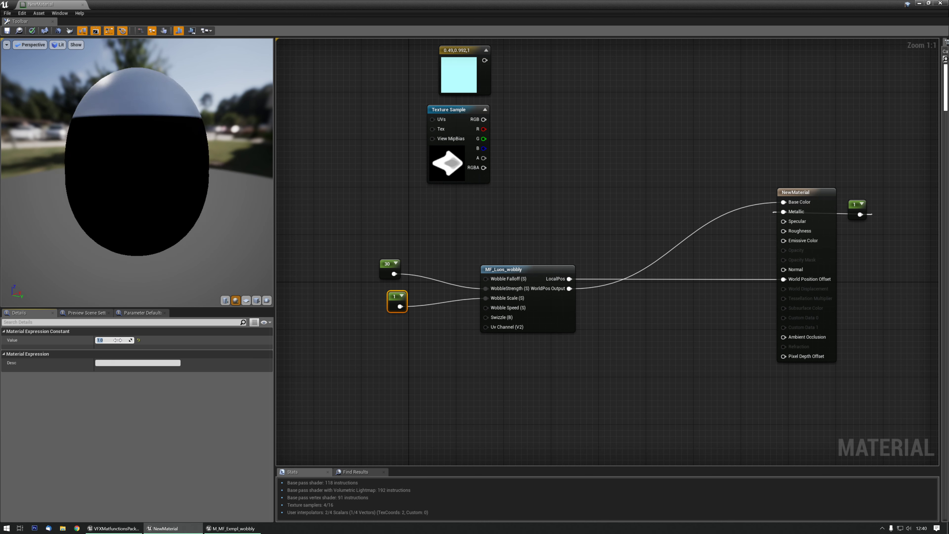
{"action": "type", "text": "2"}
{"action": "key", "text": "Return"}
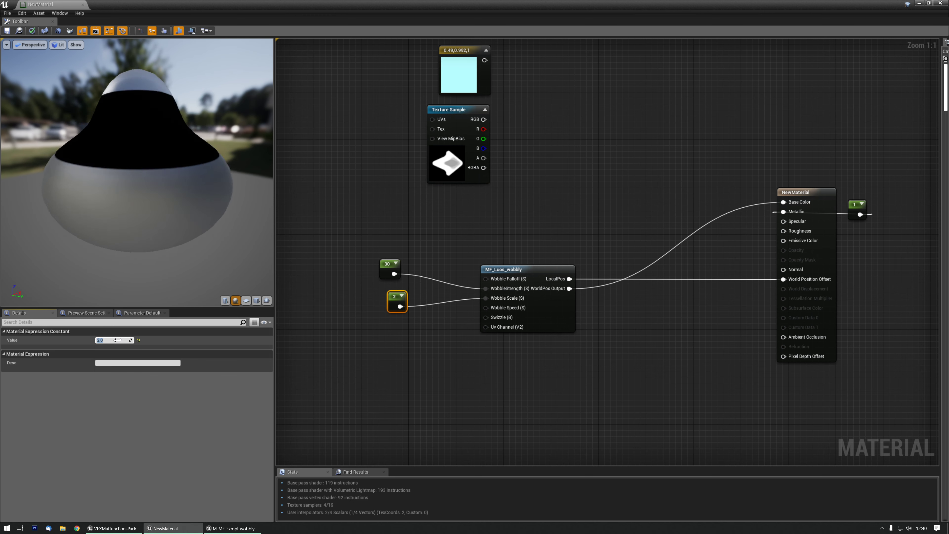
{"action": "type", "text": "20"}
{"action": "key", "text": "Return"}
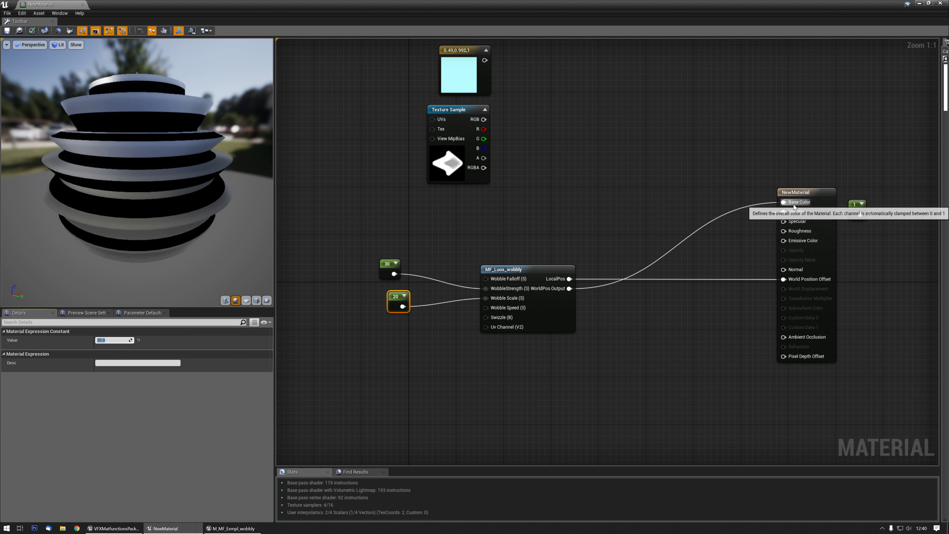
Step: Reconnect the cyan color constant to Base Color and set the Wobble Scale constant to 2, and finally to 3
{"action": "left_click", "coordinate": [783, 202], "text": "alt"}
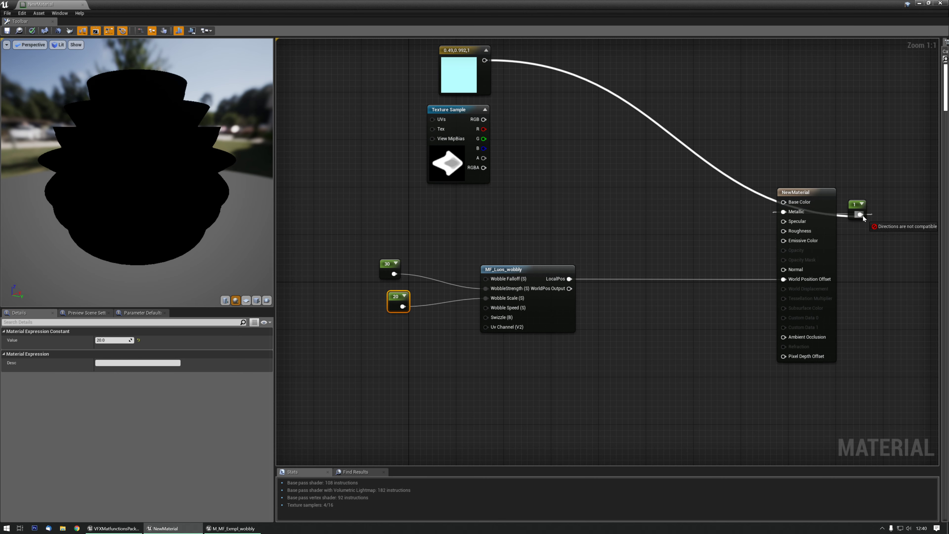
{"action": "left_click_drag", "start_coordinate": [794, 205], "coordinate": [793, 204]}
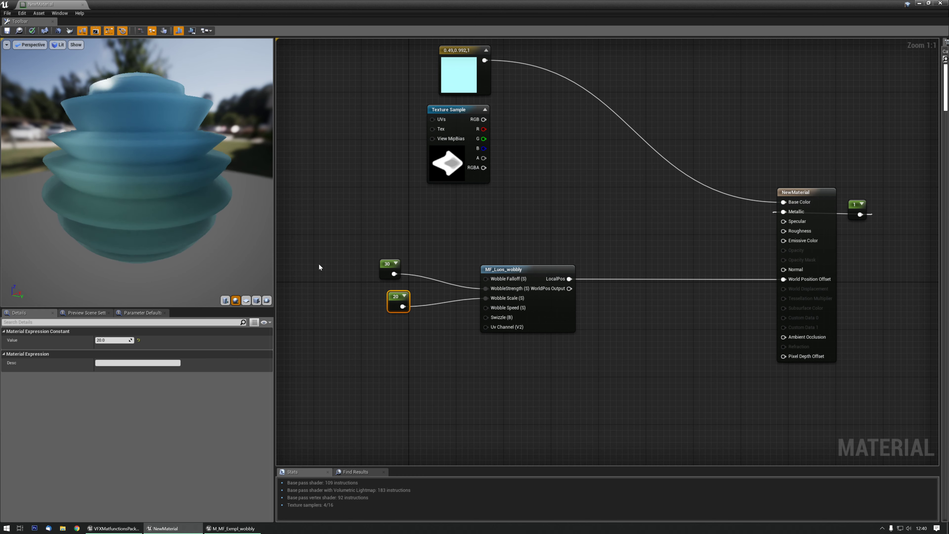
{"action": "left_click", "coordinate": [113, 339]}
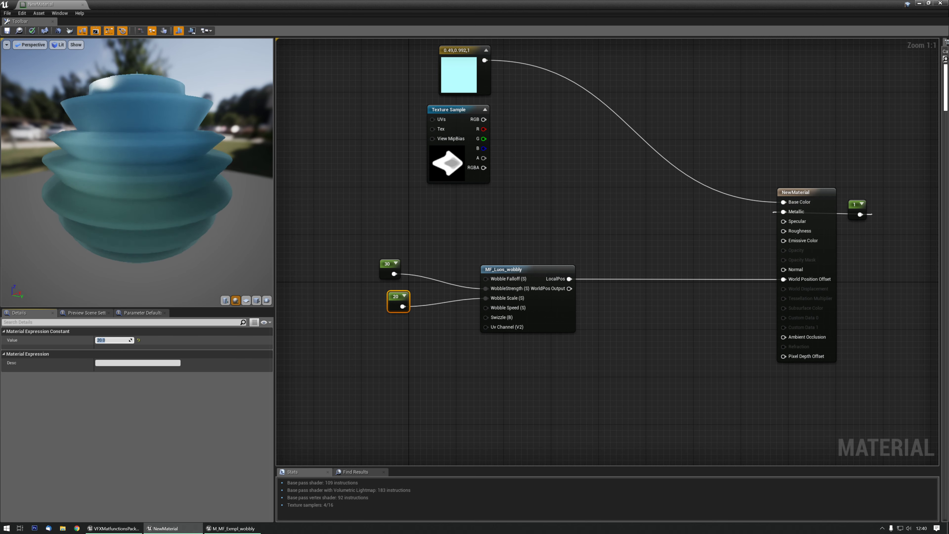
{"action": "type", "text": "2"}
{"action": "key", "text": "Return"}
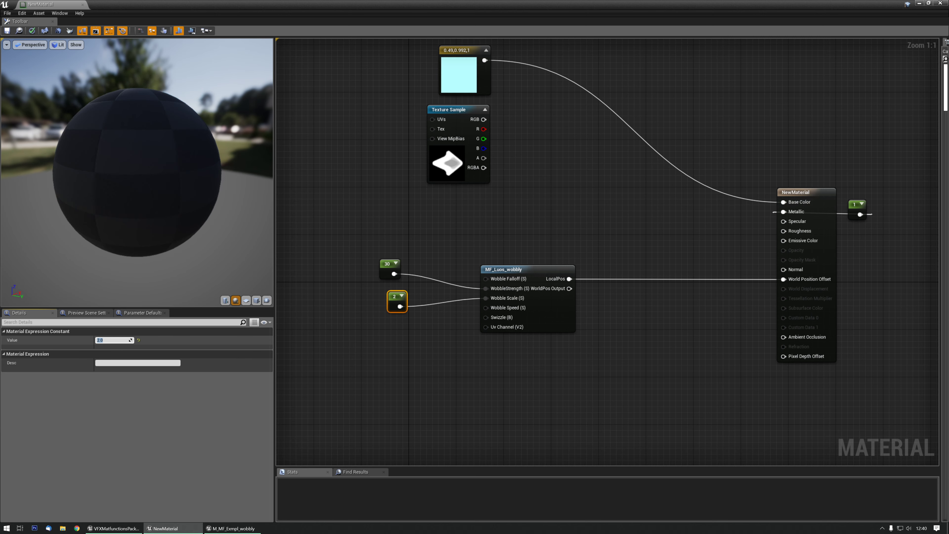
{"action": "type", "text": "3"}
{"action": "key", "text": "Return"}
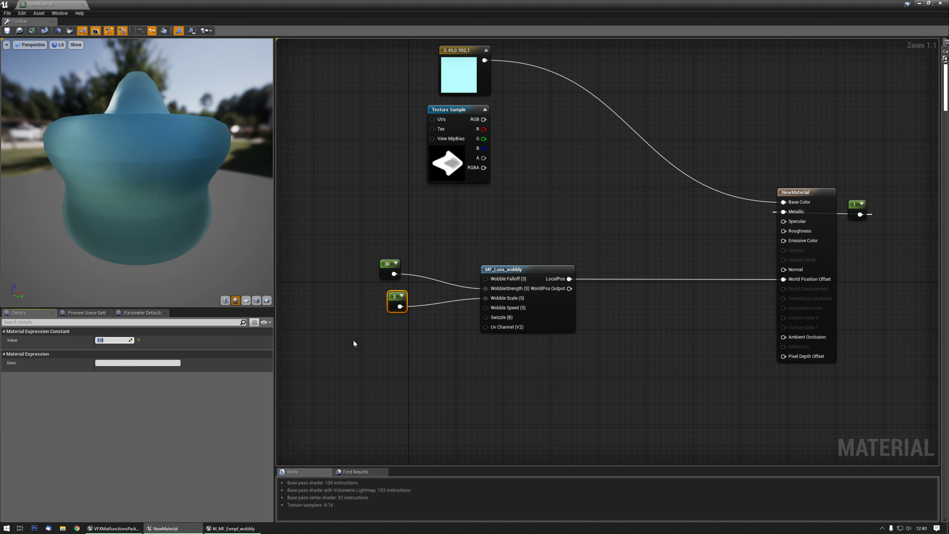
Step: Add a constant node with a value of 1 and connect it to the Wobble Speed input
{"action": "left_click", "coordinate": [387, 296]}
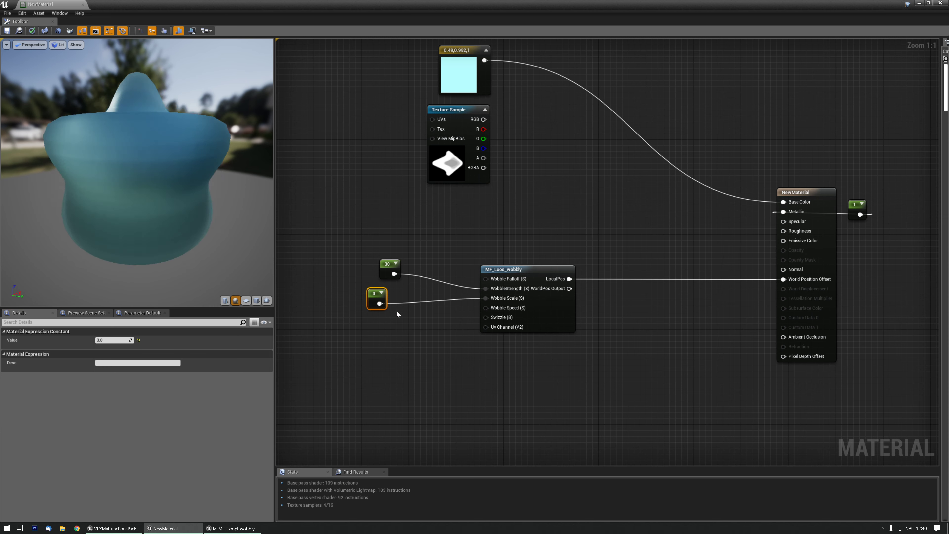
{"action": "left_click", "coordinate": [389, 331]}
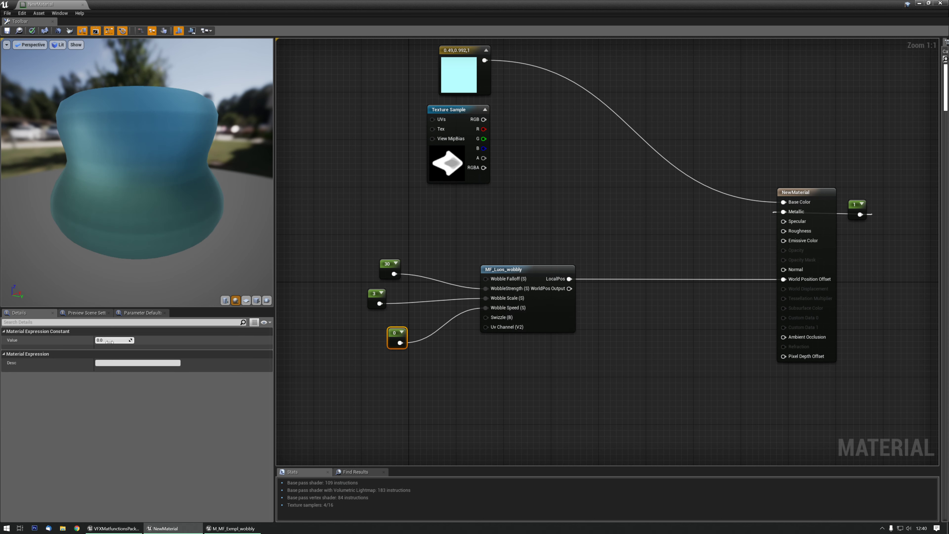
{"action": "left_click", "coordinate": [131, 340]}
{"action": "type", "text": "1"}
{"action": "key", "text": "Return"}
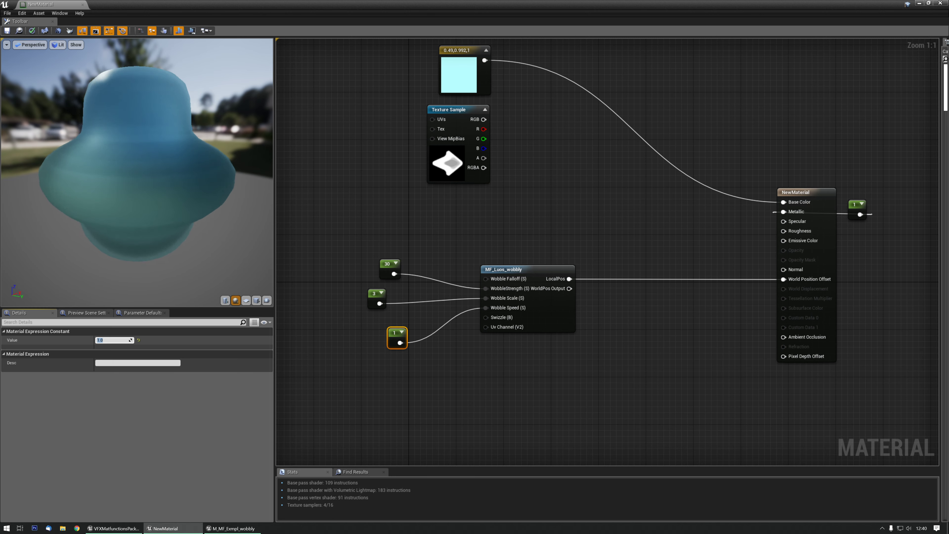
Step: Try a value of 4 on the Wobble Speed constant, and return it to 1
{"action": "type", "text": "4"}
{"action": "key", "text": "Return"}
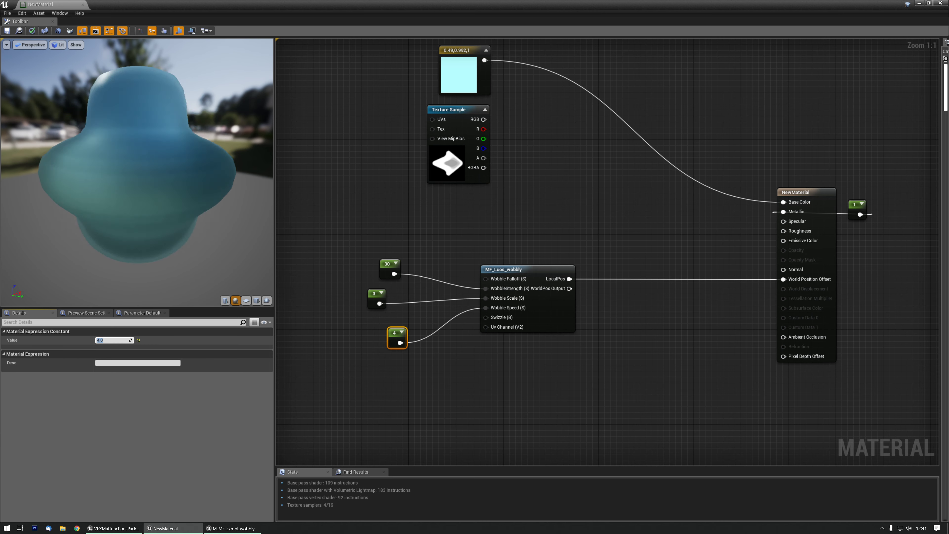
{"action": "type", "text": "1"}
{"action": "key", "text": "Return"}
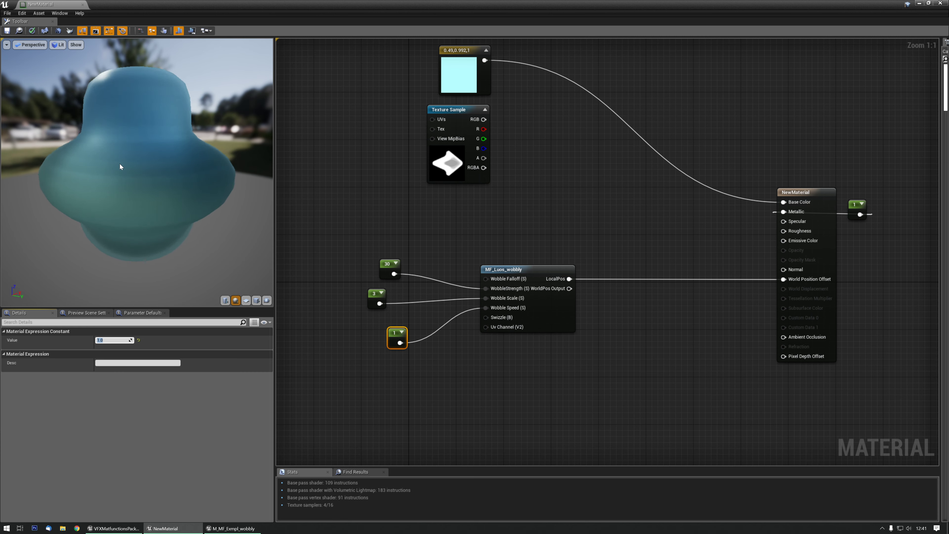
Step: Move the Wobble Speed constant aside, add a Static Bool node and connect it to the Swizzle input
{"action": "left_click_drag", "start_coordinate": [402, 346], "coordinate": [352, 340]}
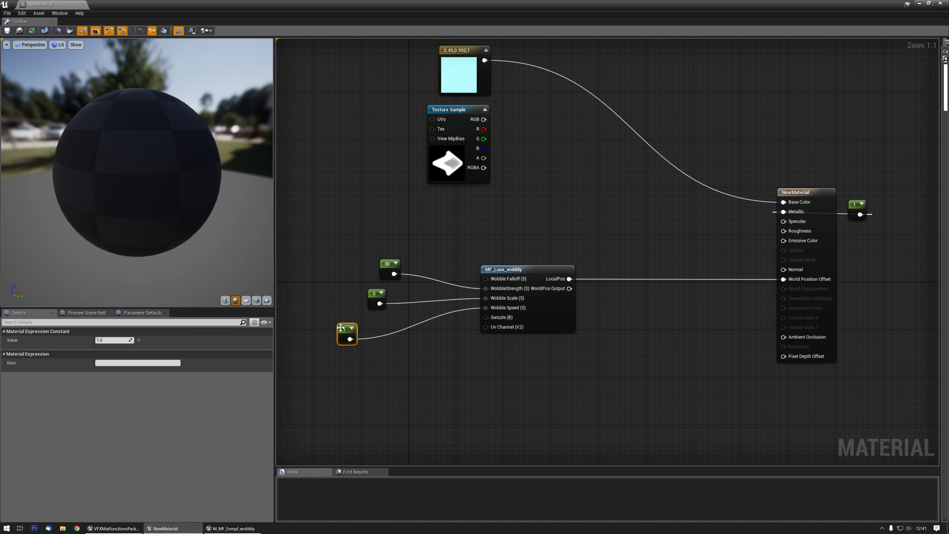
{"action": "left_click", "coordinate": [412, 348]}
{"action": "right_click", "coordinate": [412, 348]}
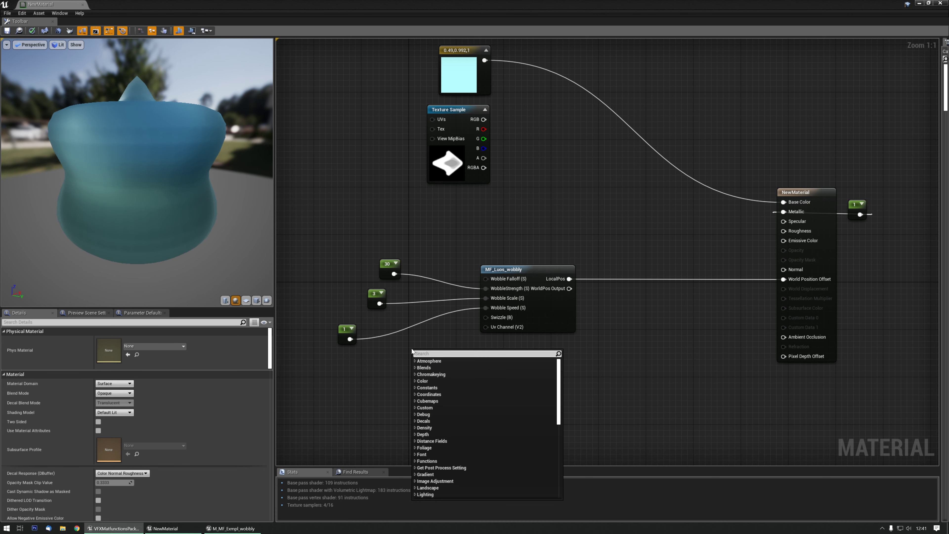
{"action": "type", "text": "static bool"}
{"action": "key", "text": "Return"}
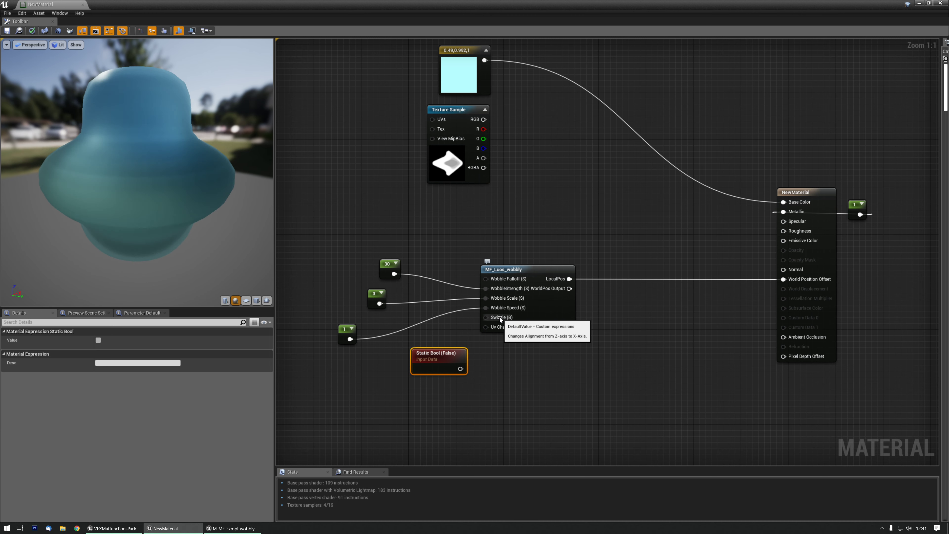
{"action": "left_click_drag", "start_coordinate": [460, 368], "coordinate": [485, 317]}
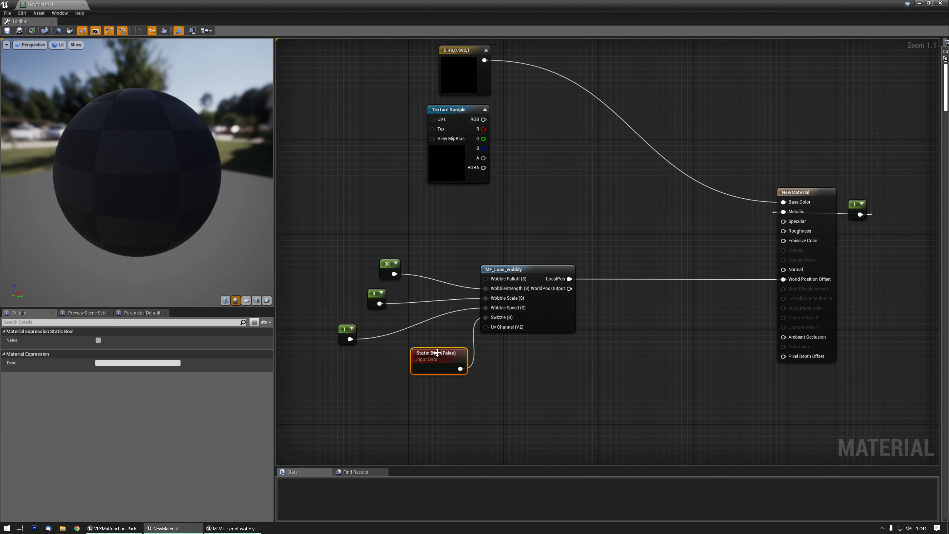
{"action": "left_click_drag", "start_coordinate": [434, 355], "coordinate": [407, 360]}
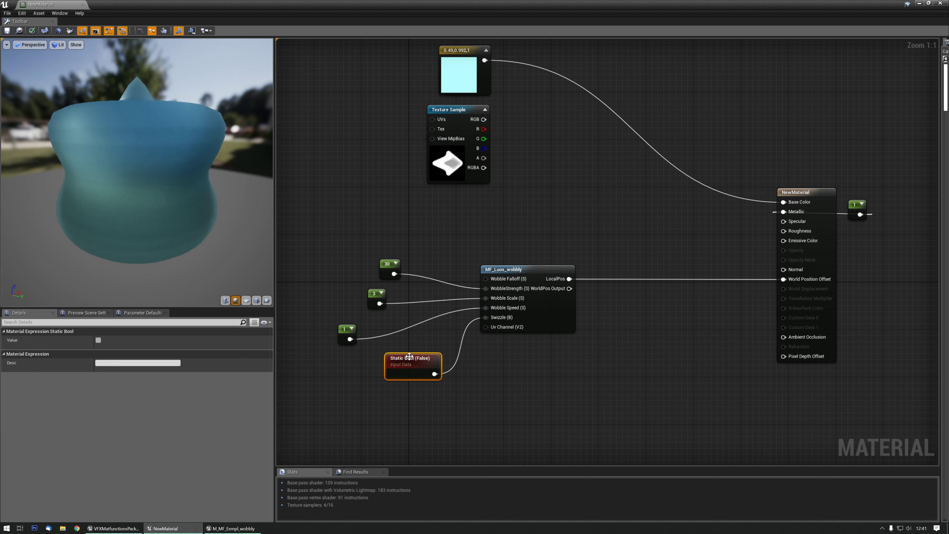
Step: Enable the Static Bool value, inspect the deformation on the cube and sphere previews, and move the node away from the function
{"action": "left_click", "coordinate": [98, 340]}
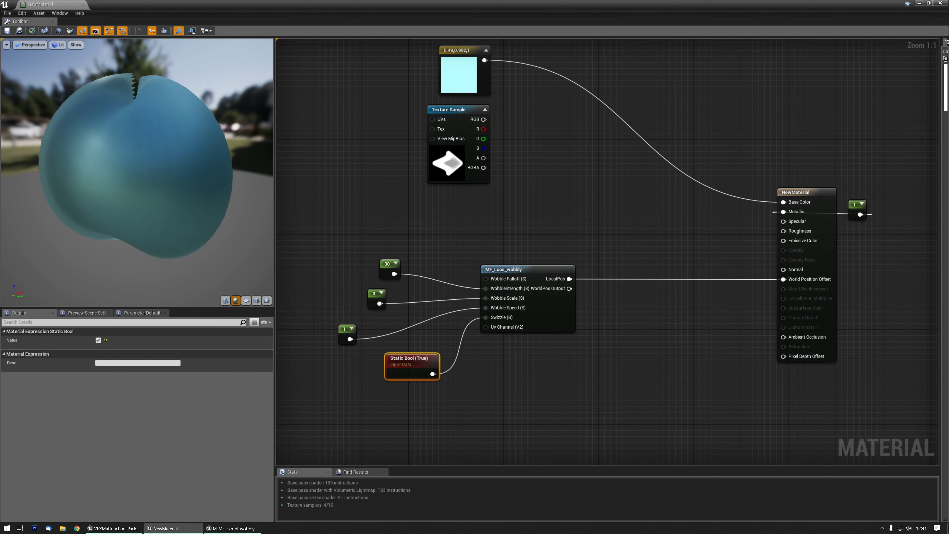
{"action": "left_click_drag", "start_coordinate": [180, 233], "coordinate": [152, 153]}
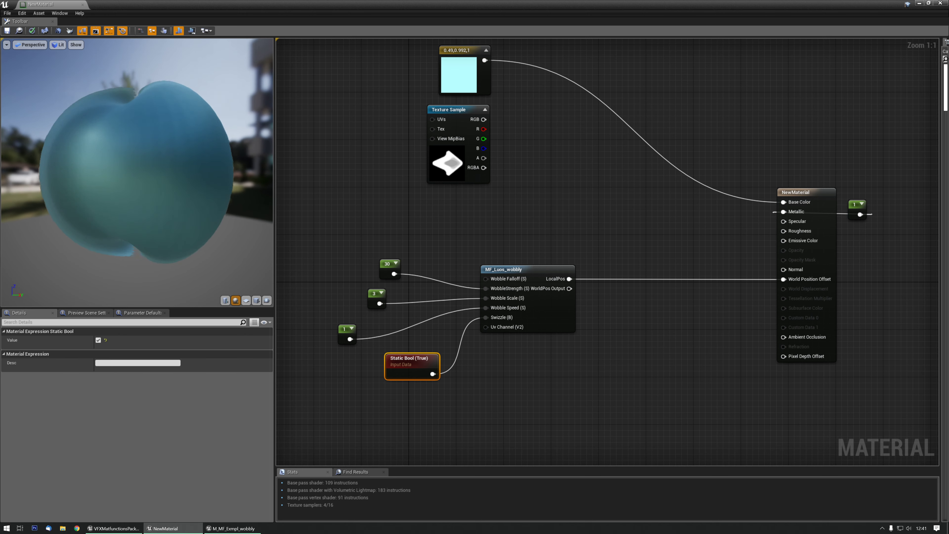
{"action": "left_click", "coordinate": [256, 301]}
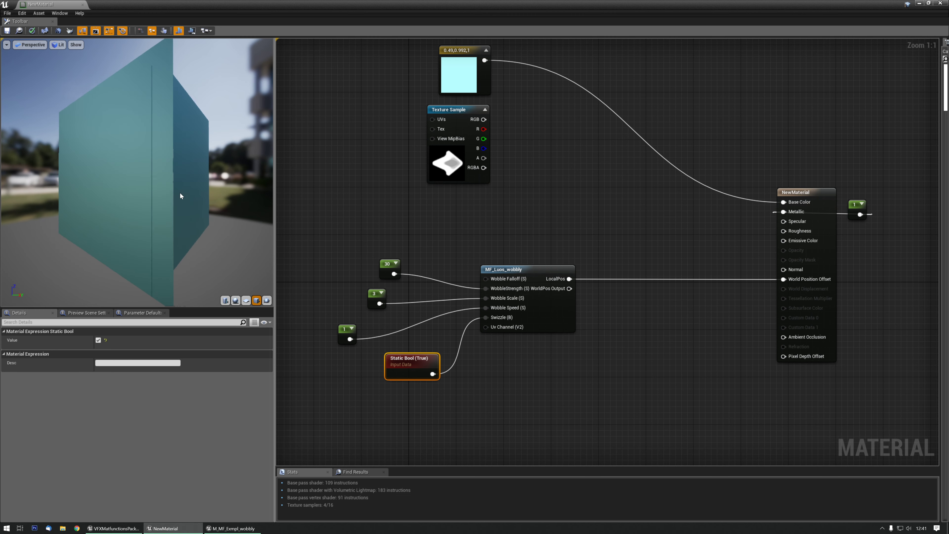
{"action": "left_click", "coordinate": [236, 301]}
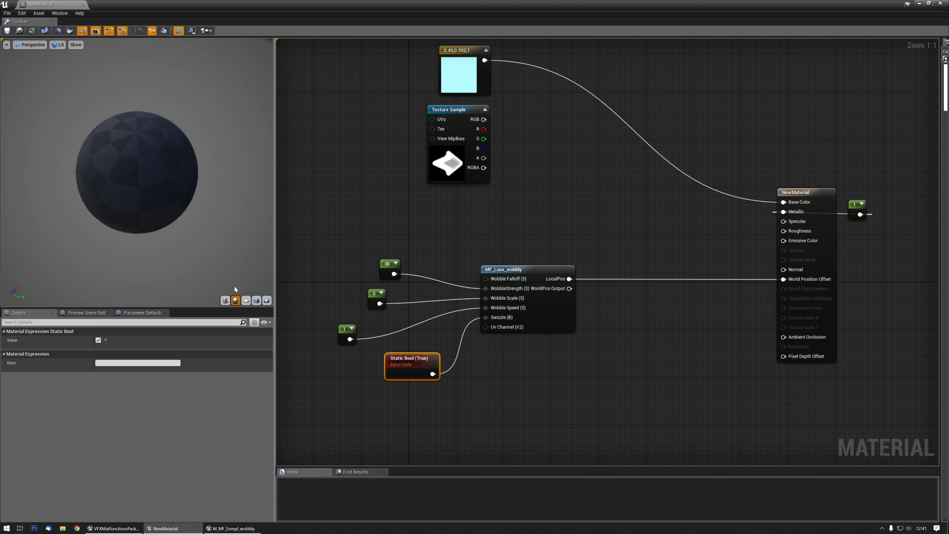
{"action": "scroll", "coordinate": [187, 217], "scroll_direction": "up", "scroll_amount": 3}
{"action": "left_click_drag", "start_coordinate": [188, 217], "coordinate": [165, 192]}
{"action": "scroll", "coordinate": [165, 191], "scroll_direction": "up", "scroll_amount": 2}
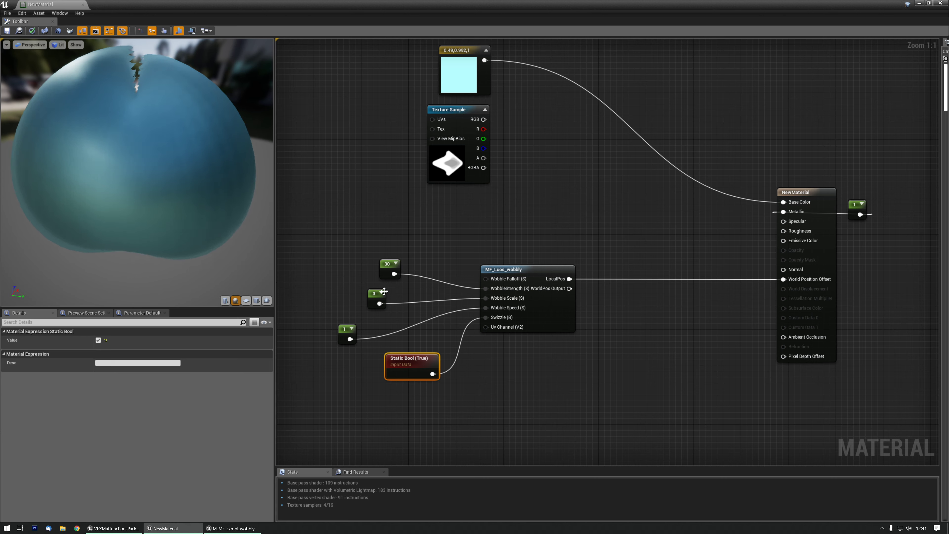
{"action": "left_click_drag", "start_coordinate": [396, 357], "coordinate": [325, 363]}
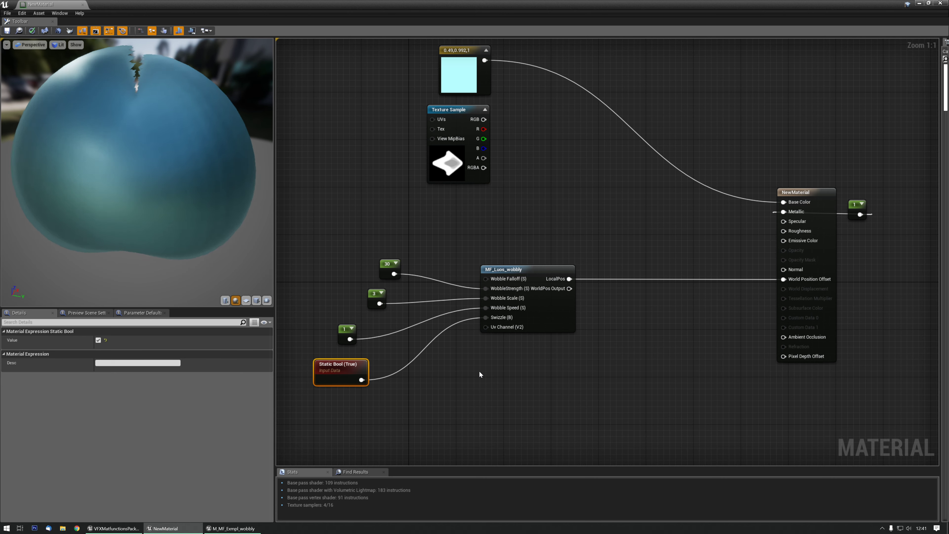
{"action": "right_click_drag", "start_coordinate": [436, 411], "coordinate": [443, 388]}
{"action": "left_click", "coordinate": [444, 384]}
{"action": "key", "text": "1"}
{"action": "left_click", "coordinate": [432, 367]}
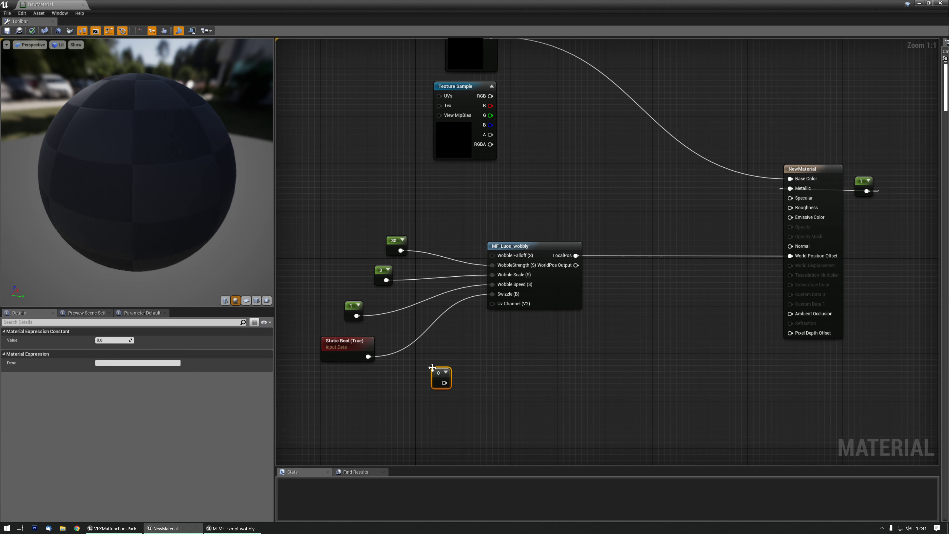
{"action": "left_click_drag", "start_coordinate": [448, 386], "coordinate": [488, 322]}
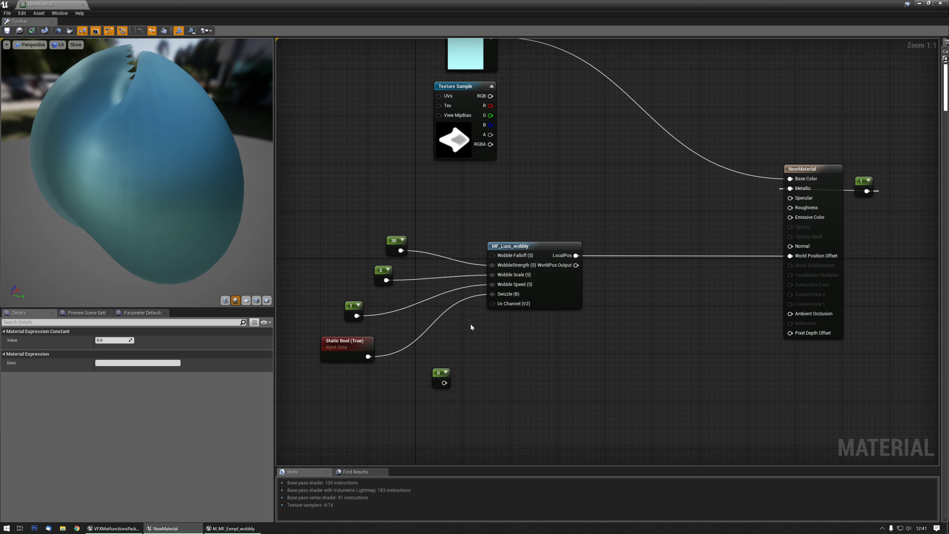
{"action": "left_click", "coordinate": [456, 358]}
{"action": "left_click", "coordinate": [442, 384]}
{"action": "key", "text": "Delete"}
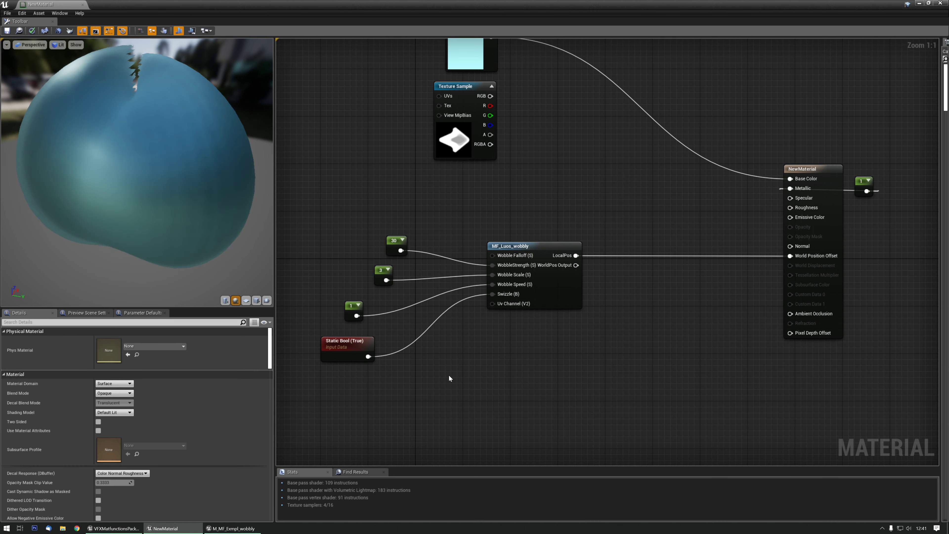
Step: Add a TexCoord node and connect it to the Uv Channel input of MF_Luos_wobbly
{"action": "key", "text": "u"}
{"action": "left_click", "coordinate": [449, 376]}
{"action": "left_click_drag", "start_coordinate": [484, 391], "coordinate": [499, 314]}
{"action": "left_click", "coordinate": [482, 344]}
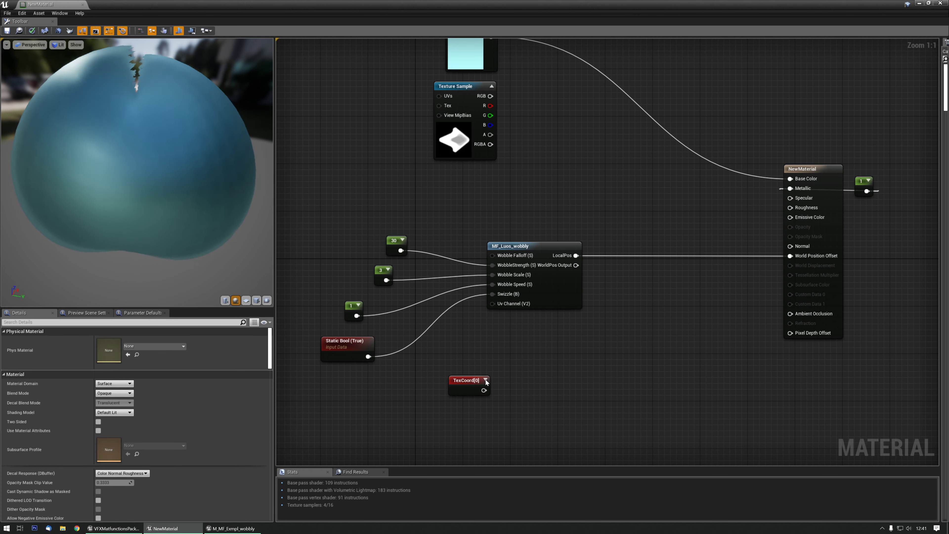
{"action": "left_click_drag", "start_coordinate": [484, 390], "coordinate": [492, 303]}
{"action": "left_click_drag", "start_coordinate": [462, 384], "coordinate": [412, 375]}
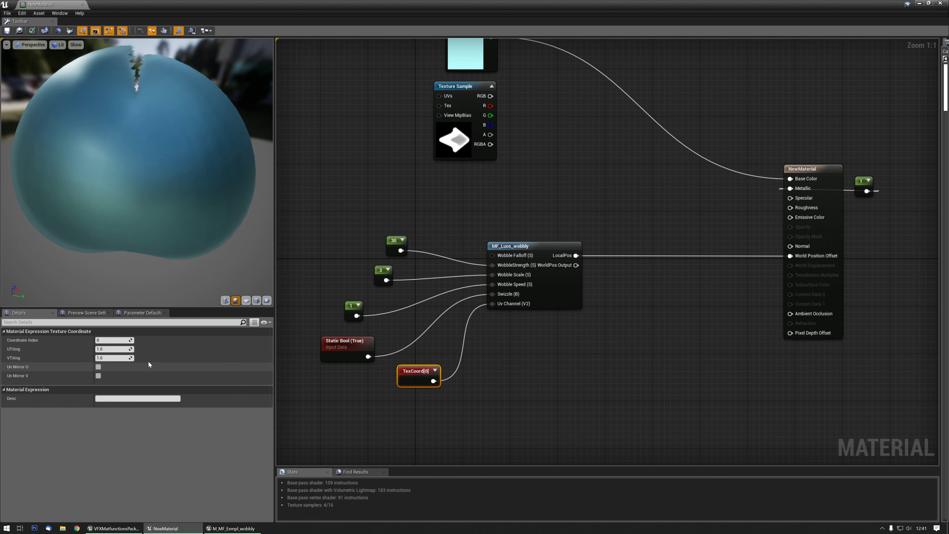
Step: Set the TexCoord node's Coordinate Index to 1 and inspect the deformed preview from another angle
{"action": "left_click", "coordinate": [106, 339]}
{"action": "type", "text": "1"}
{"action": "key", "text": "Return"}
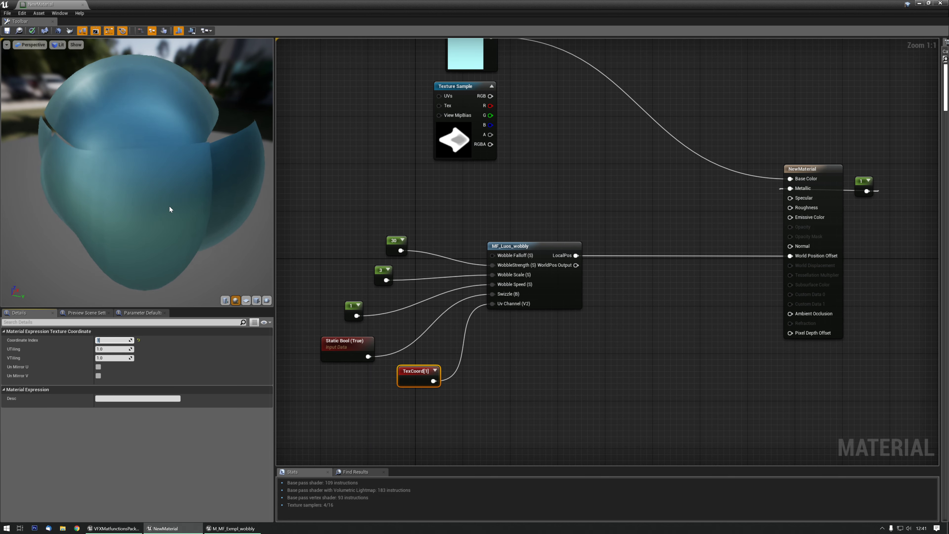
{"action": "left_click_drag", "start_coordinate": [150, 174], "coordinate": [227, 157]}
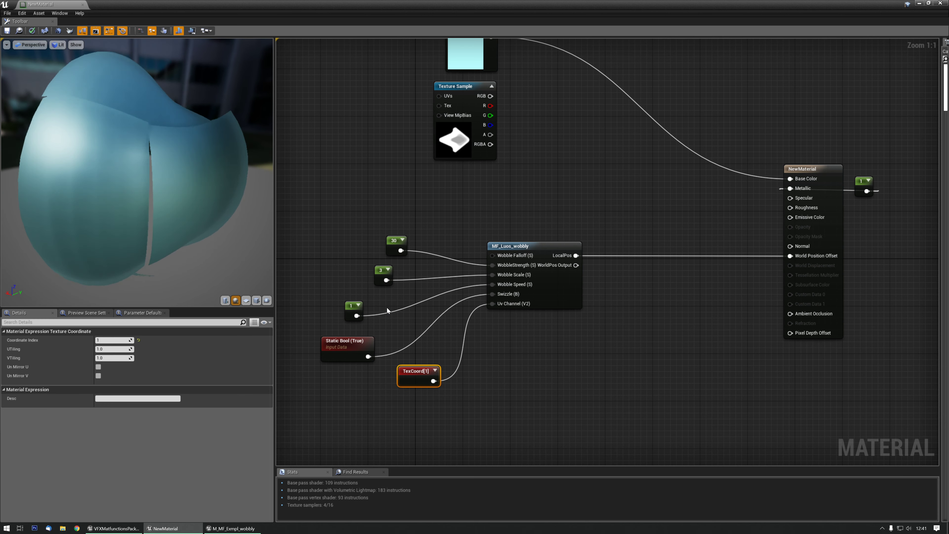
Step: Set the Static Bool value to false and delete the TexCoord node feeding the Uv Channel input
{"action": "left_click", "coordinate": [347, 344]}
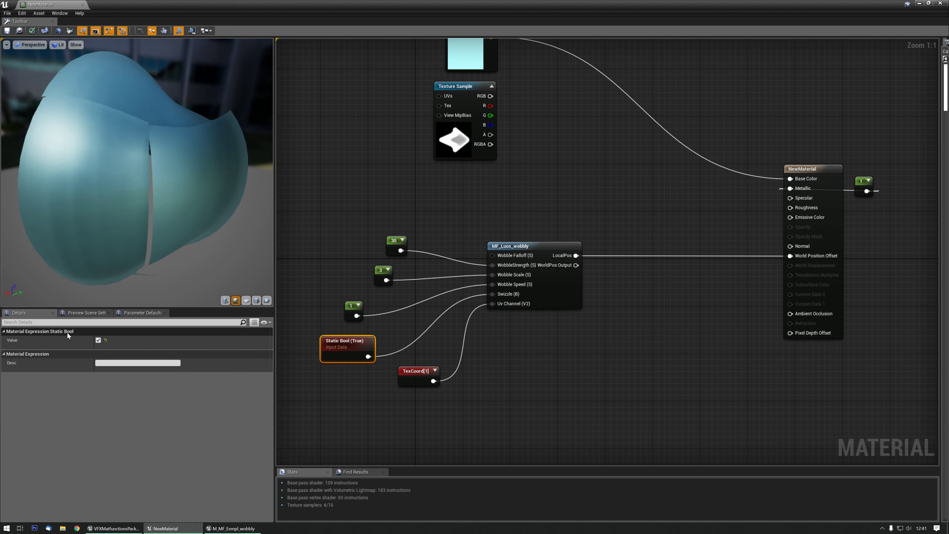
{"action": "left_click", "coordinate": [99, 339]}
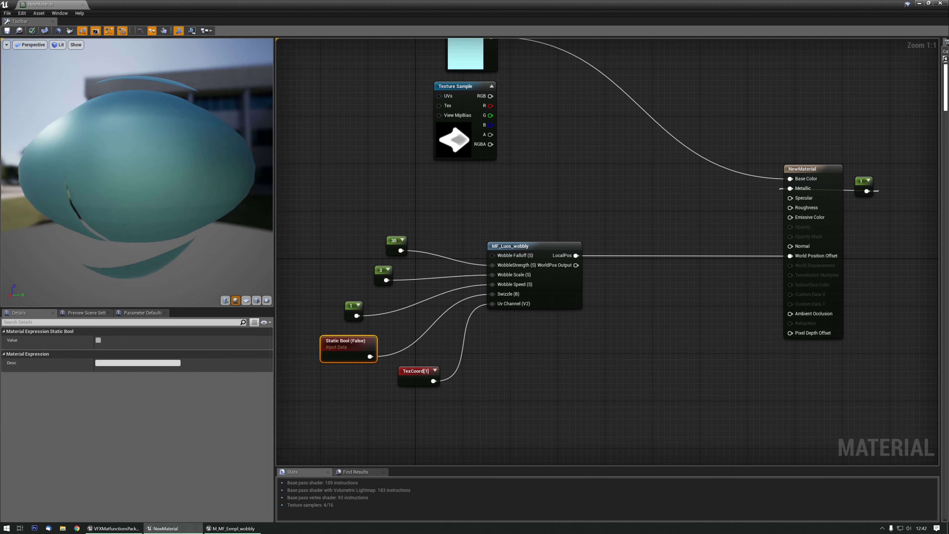
{"action": "left_click", "coordinate": [427, 376]}
{"action": "key", "text": "Delete"}
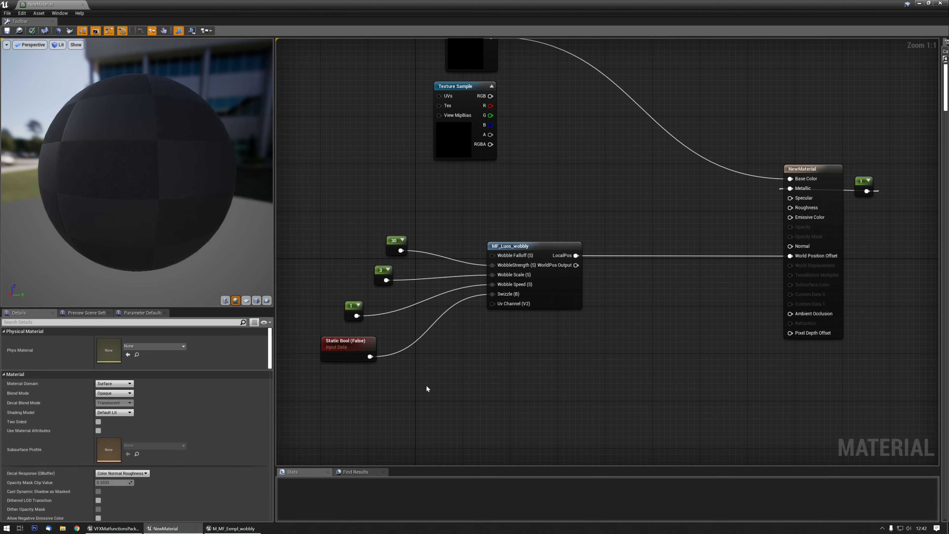
{"action": "left_click_drag", "start_coordinate": [179, 184], "coordinate": [157, 165]}
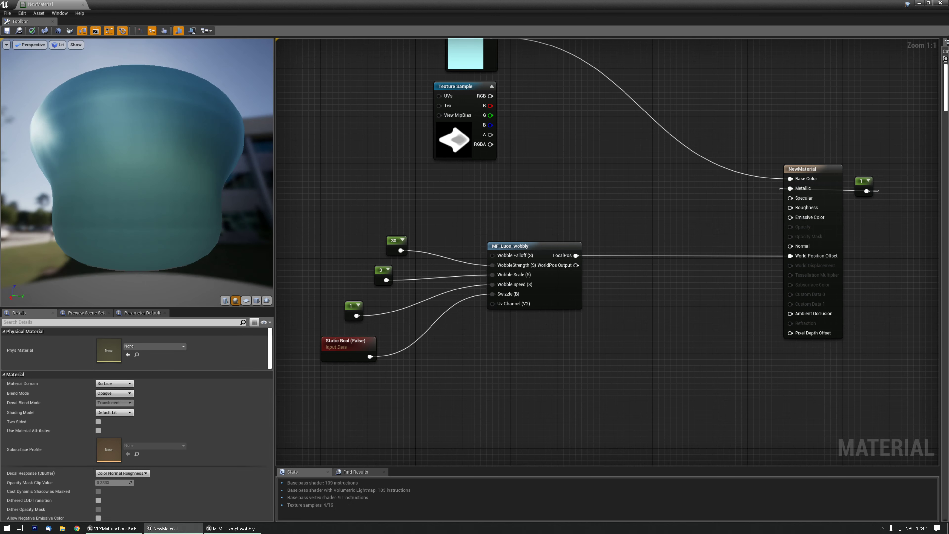